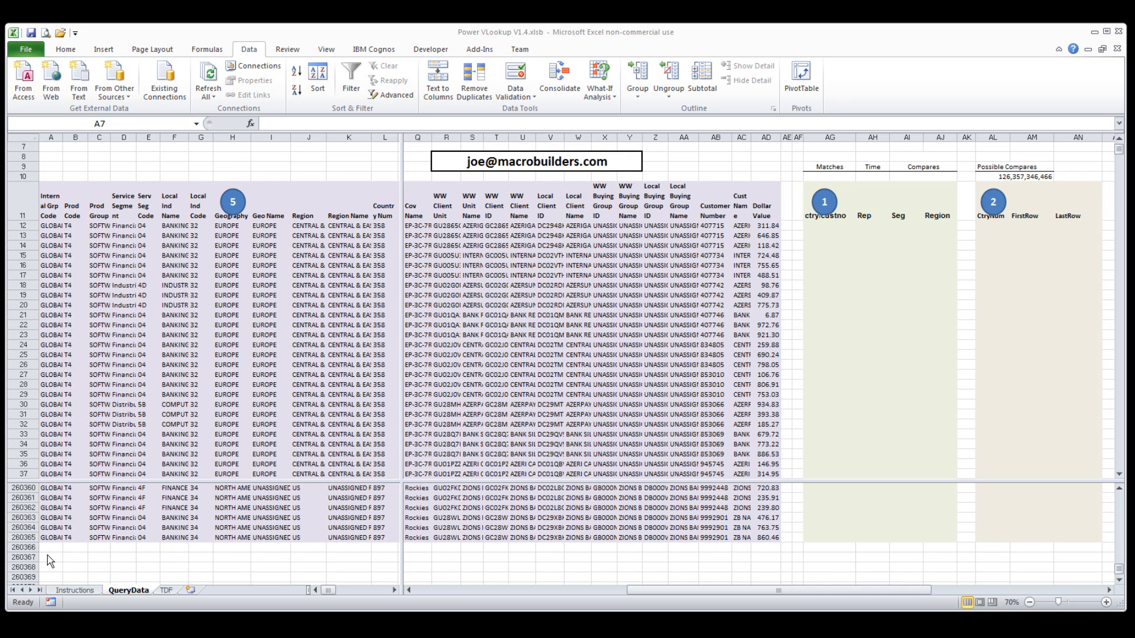
# On the TDF sheet, run macro 3 to fill the Key column with combined country and customer numbers.
pyautogui.click(166, 590)
pyautogui.click(167, 590)
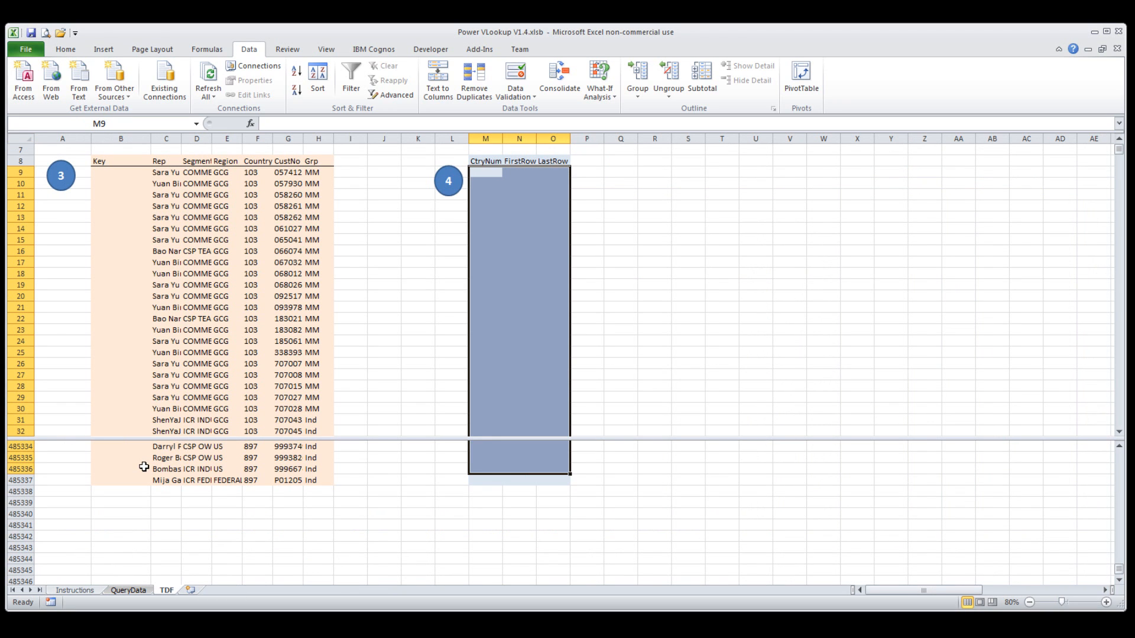
pyautogui.click(135, 593)
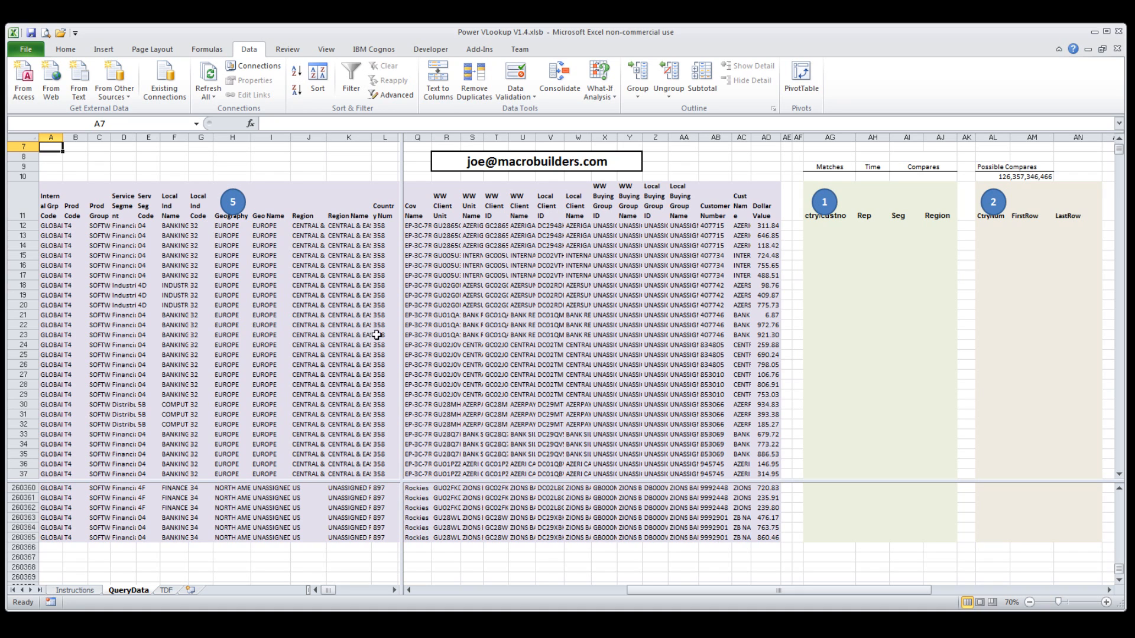
pyautogui.click(166, 591)
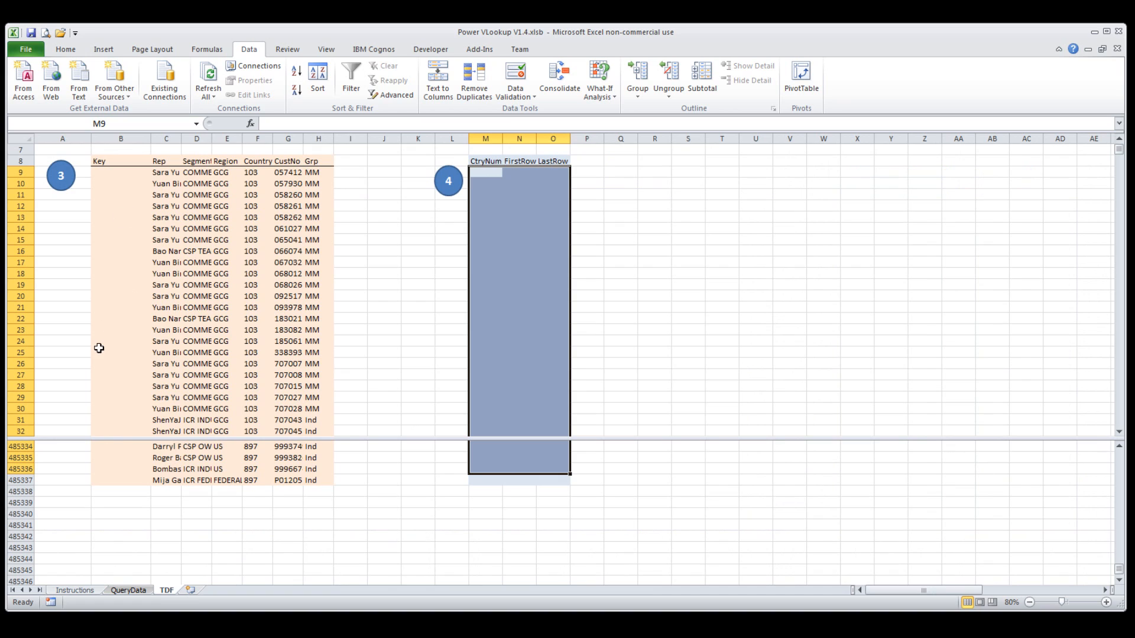
pyautogui.click(349, 262)
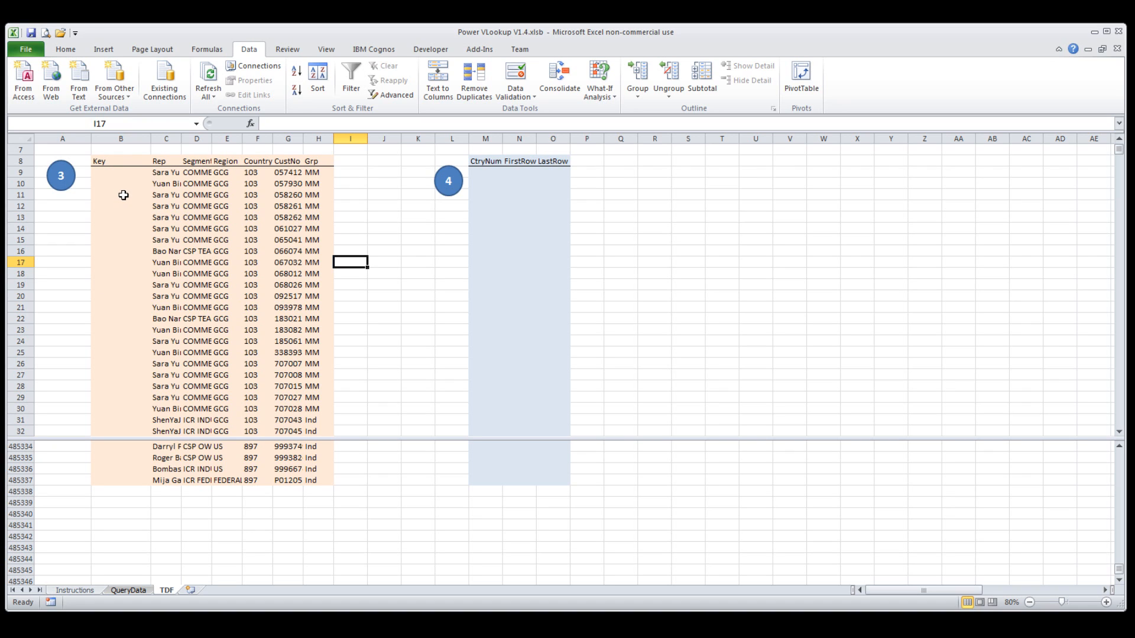
pyautogui.click(60, 180)
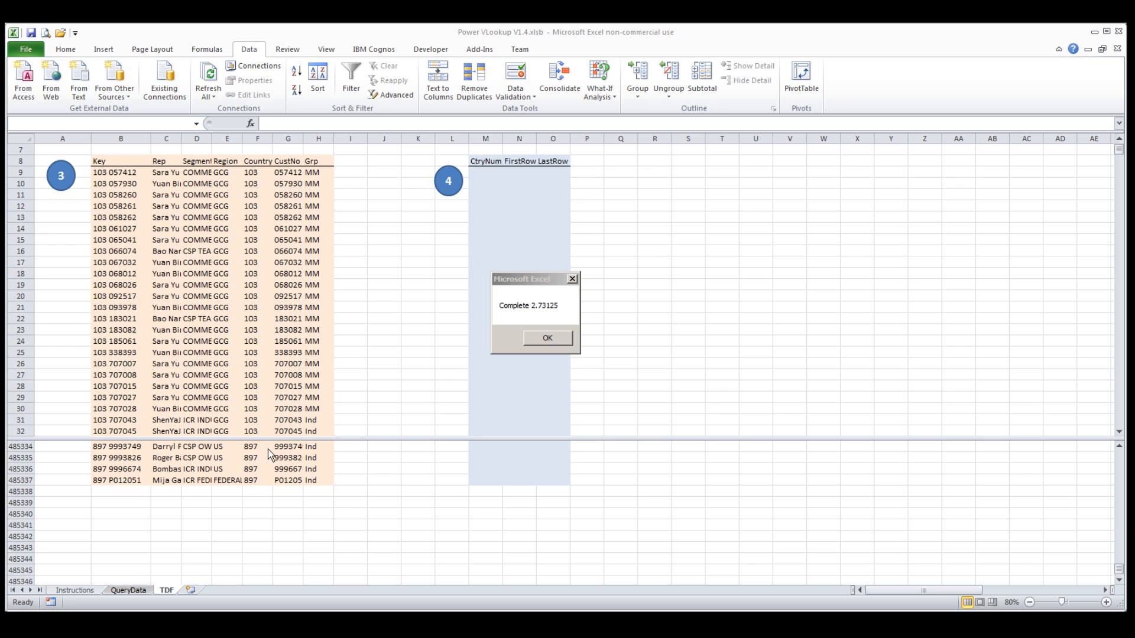
pyautogui.click(547, 338)
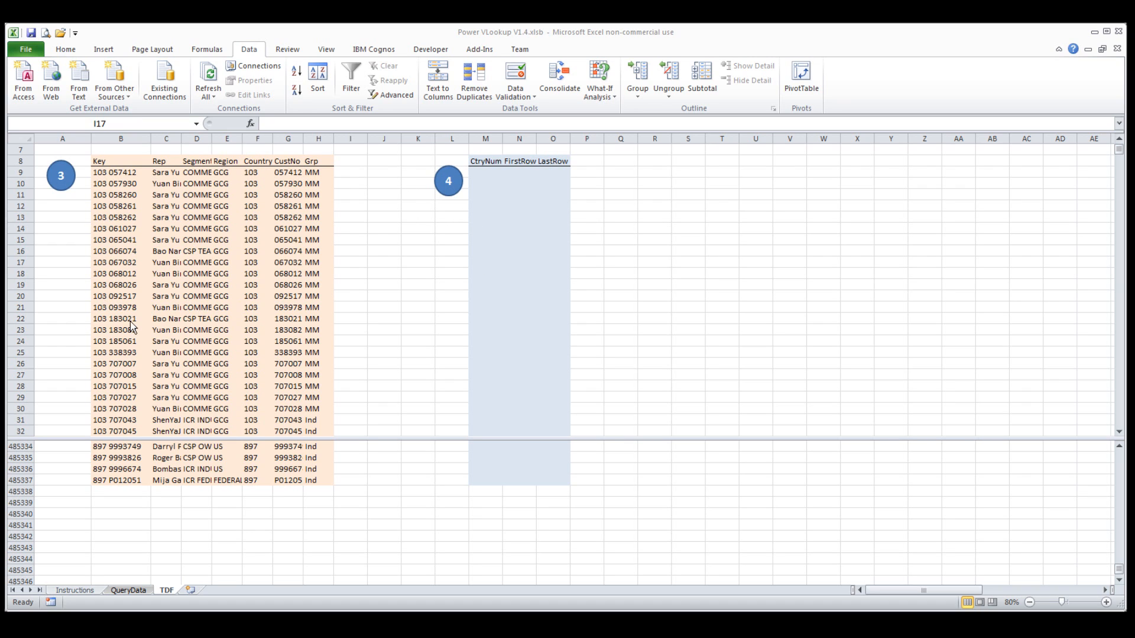
# Run macro 4 on the TDF sheet to build the CtryNum, FirstRow and LastRow index.
pyautogui.click(447, 185)
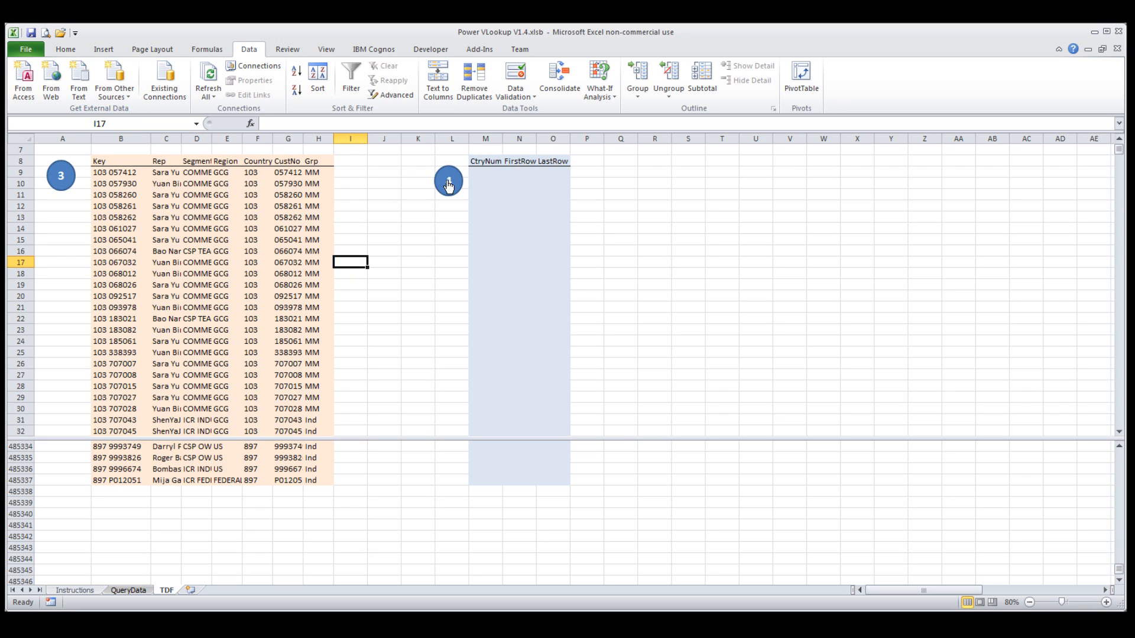
pyautogui.click(448, 185)
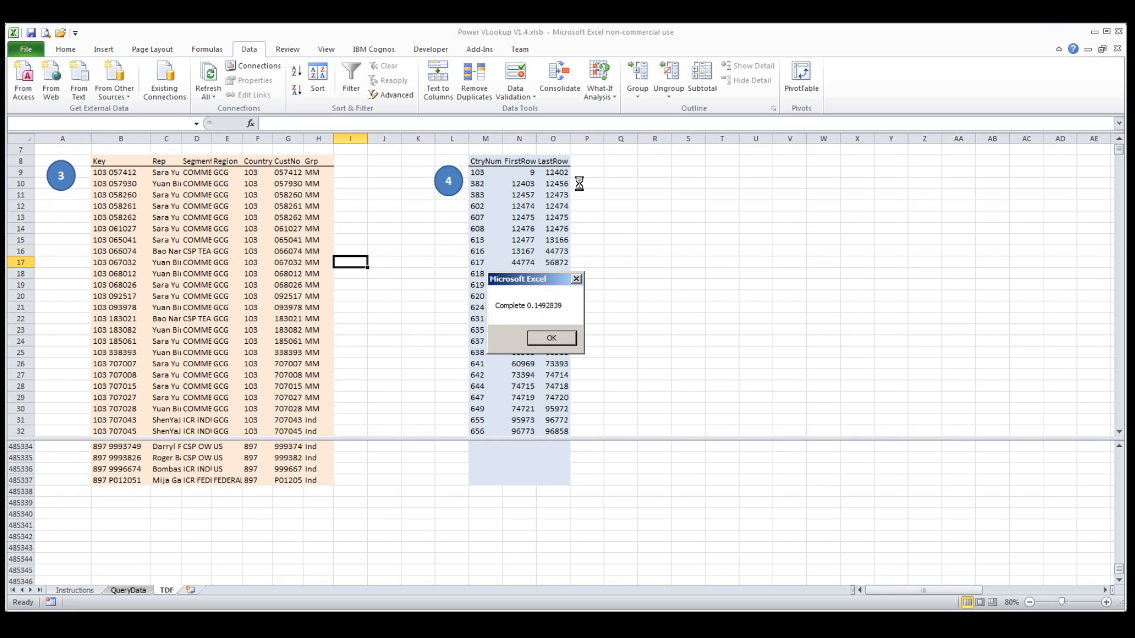
pyautogui.click(553, 341)
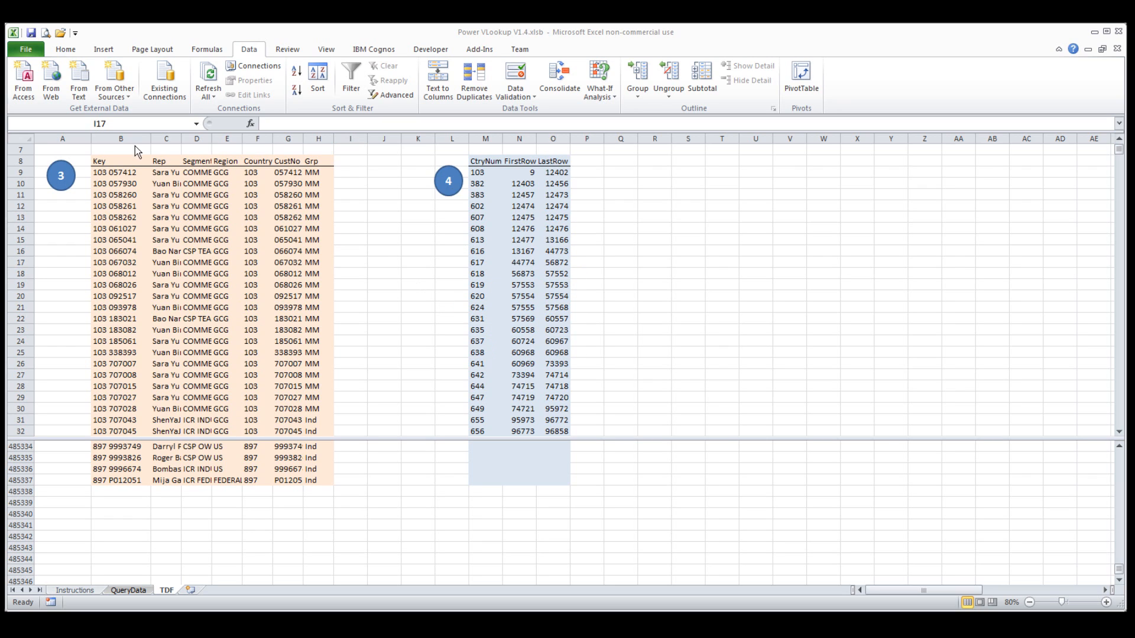
# On the QueryData sheet, run macro 1 to fill the ctry/custno keys and macro 2 to build the country row index.
pyautogui.click(125, 591)
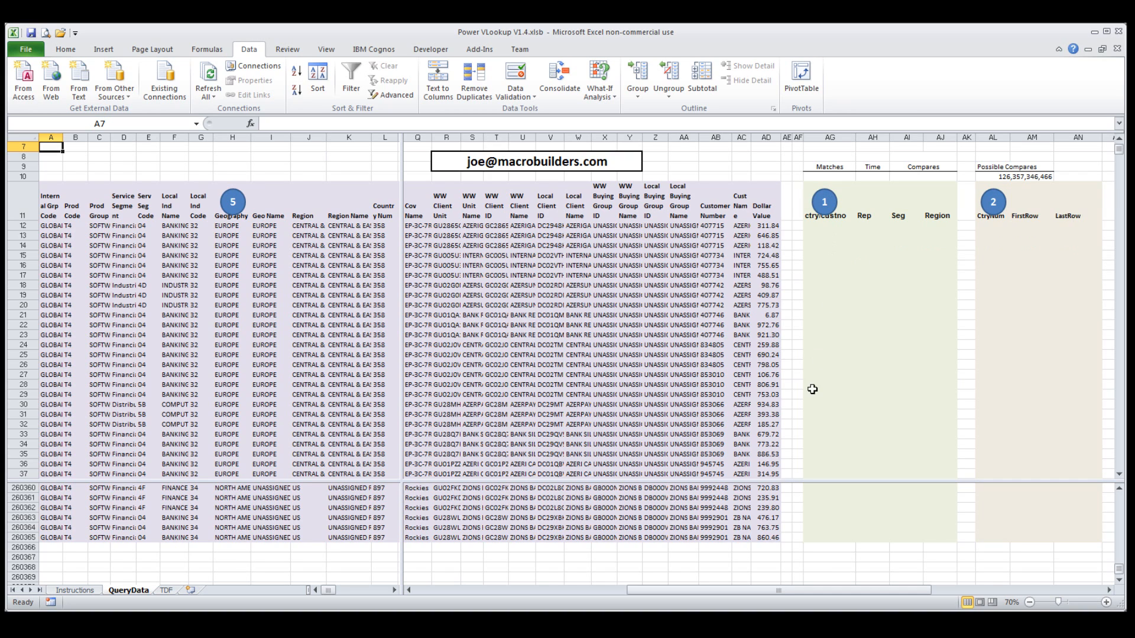
pyautogui.click(825, 204)
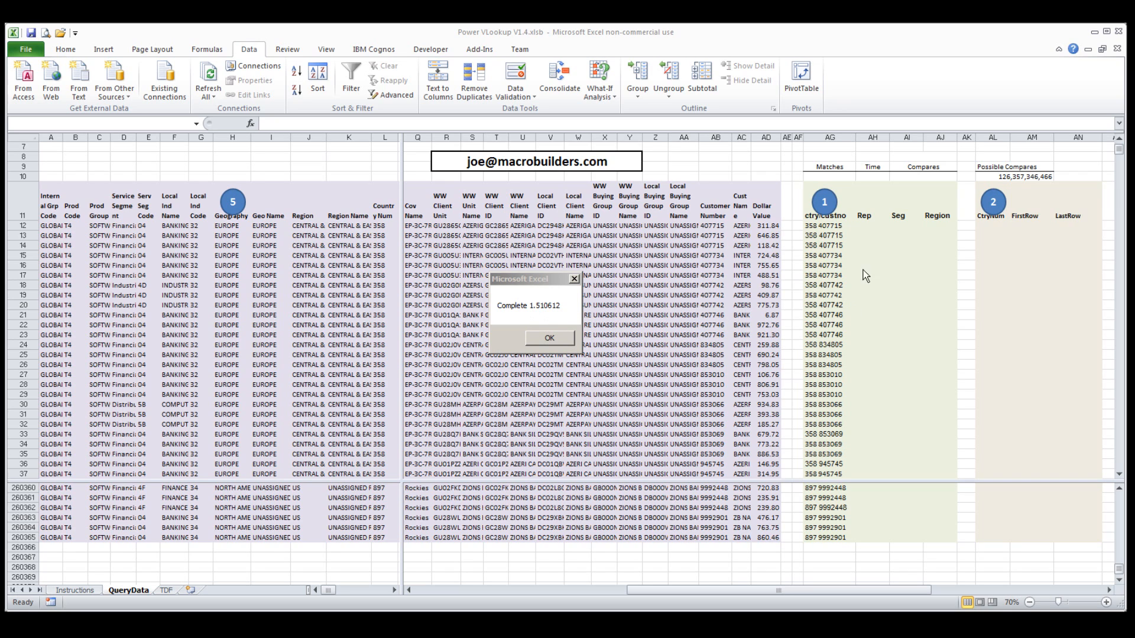
pyautogui.click(539, 339)
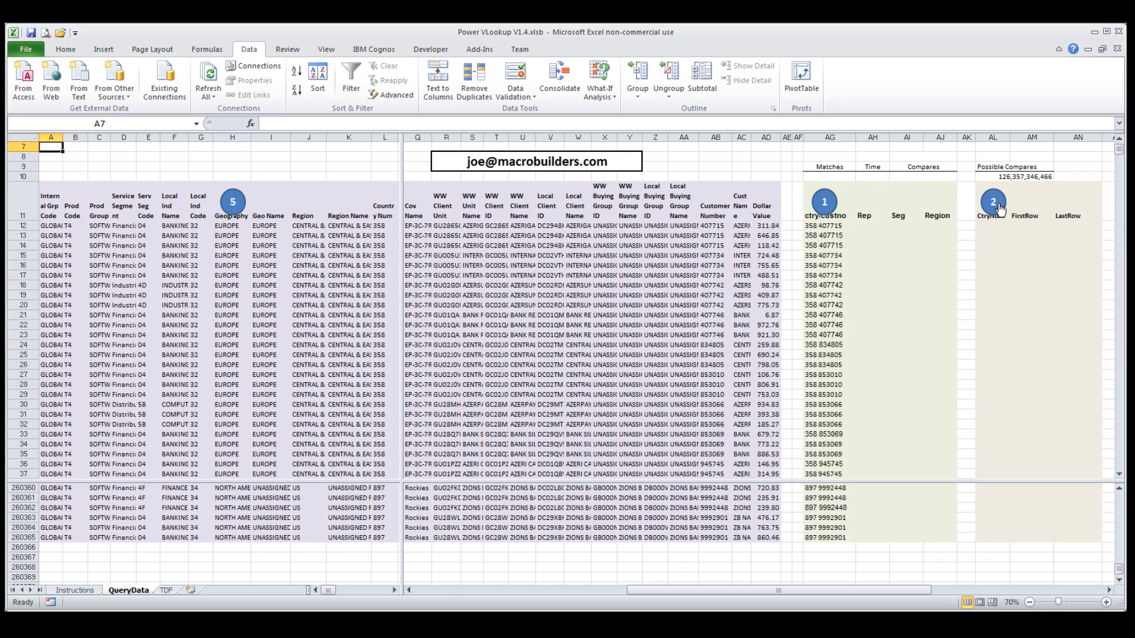
pyautogui.click(999, 208)
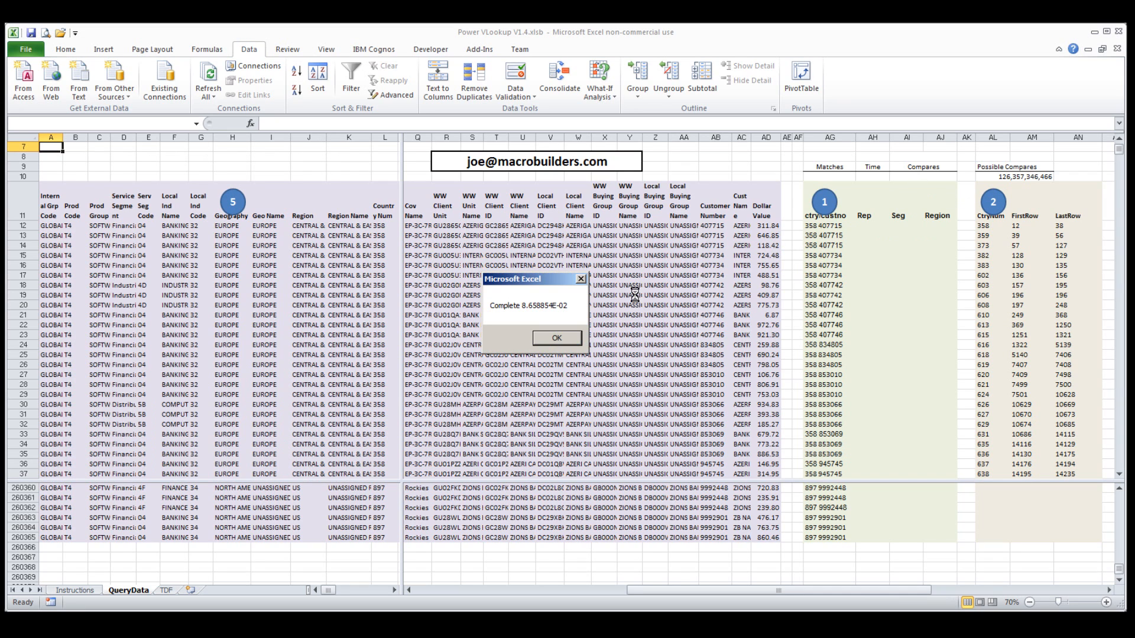
pyautogui.click(558, 340)
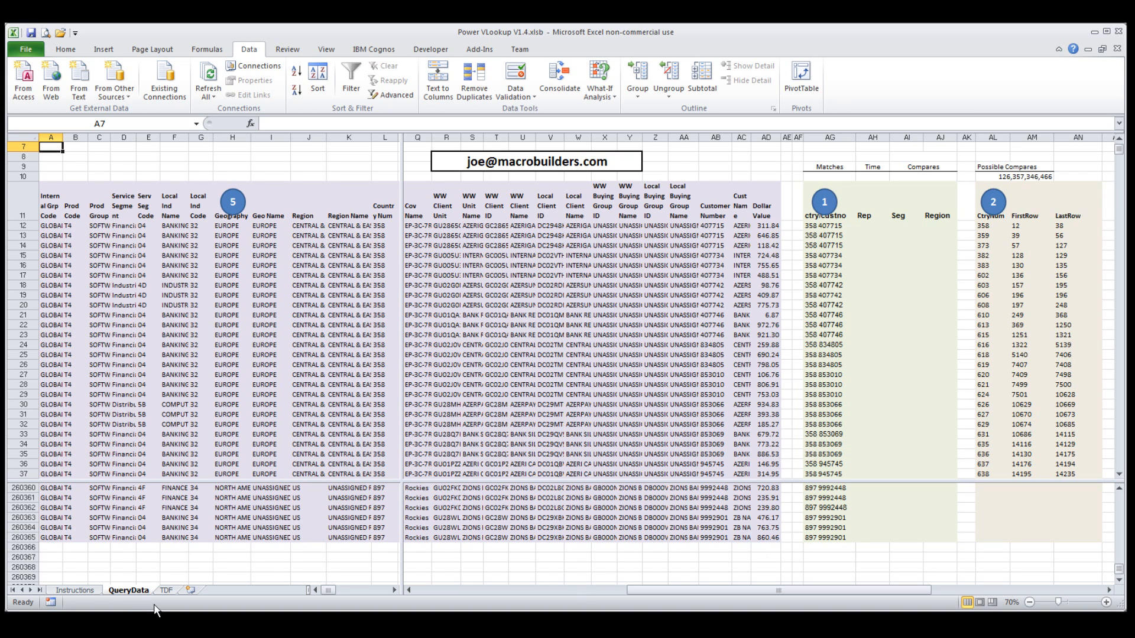
# Run macro 5 on QueryData to look up Rep, Seg and Region for the matching keys.
pyautogui.click(234, 204)
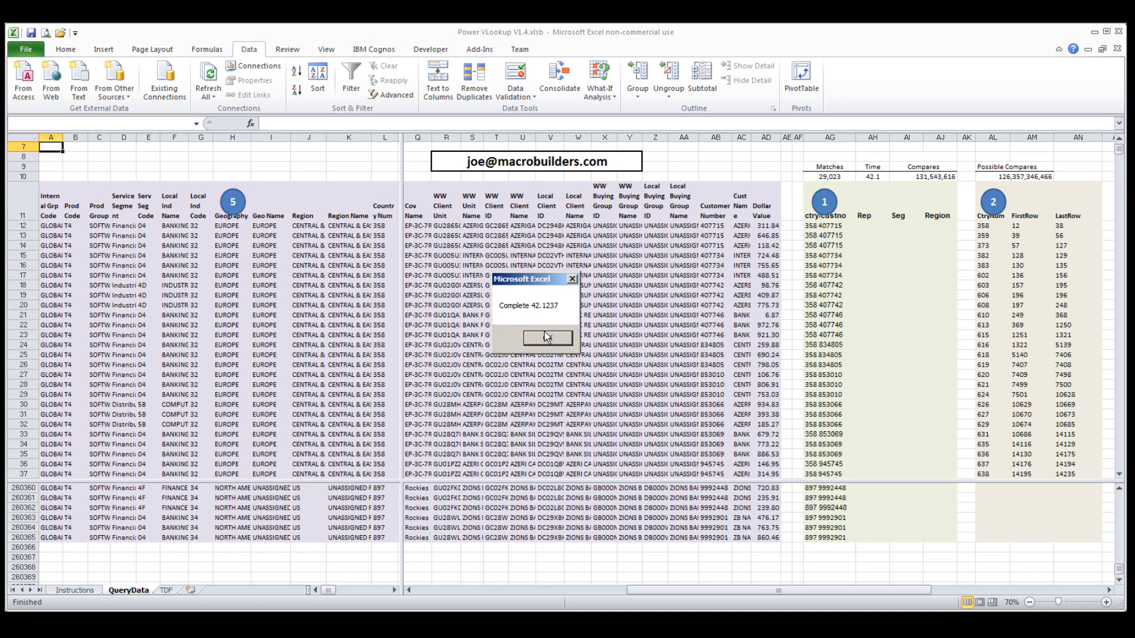
pyautogui.click(548, 339)
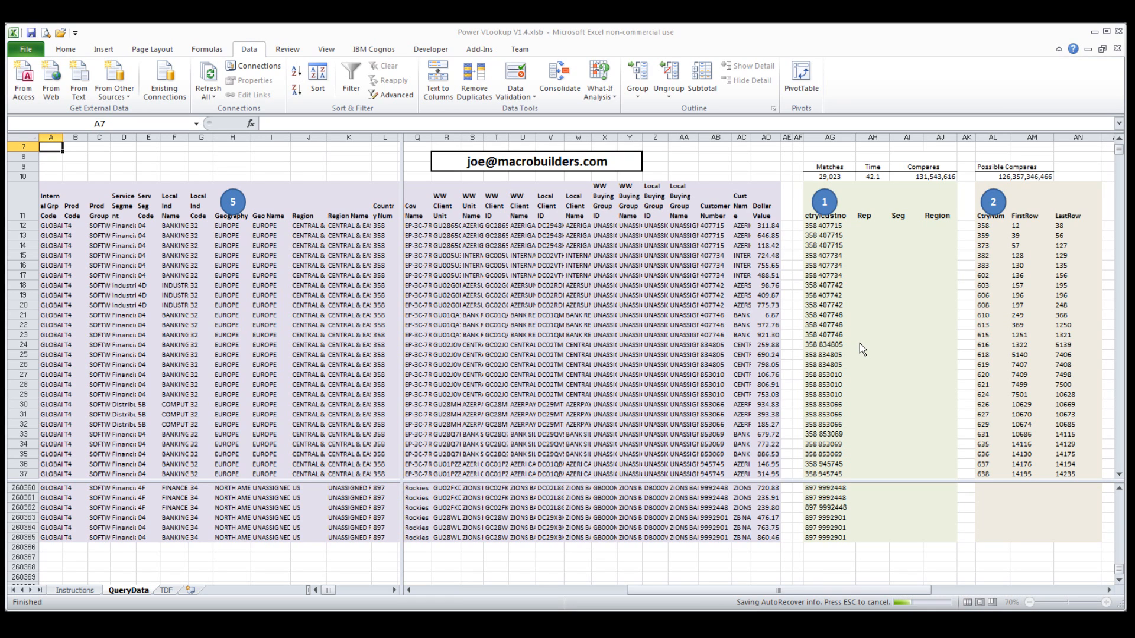
# Examine the matched Rep, Seg and Region entries down the Rep column of QueryData, and return to the top of the sheet.
pyautogui.click(872, 404)
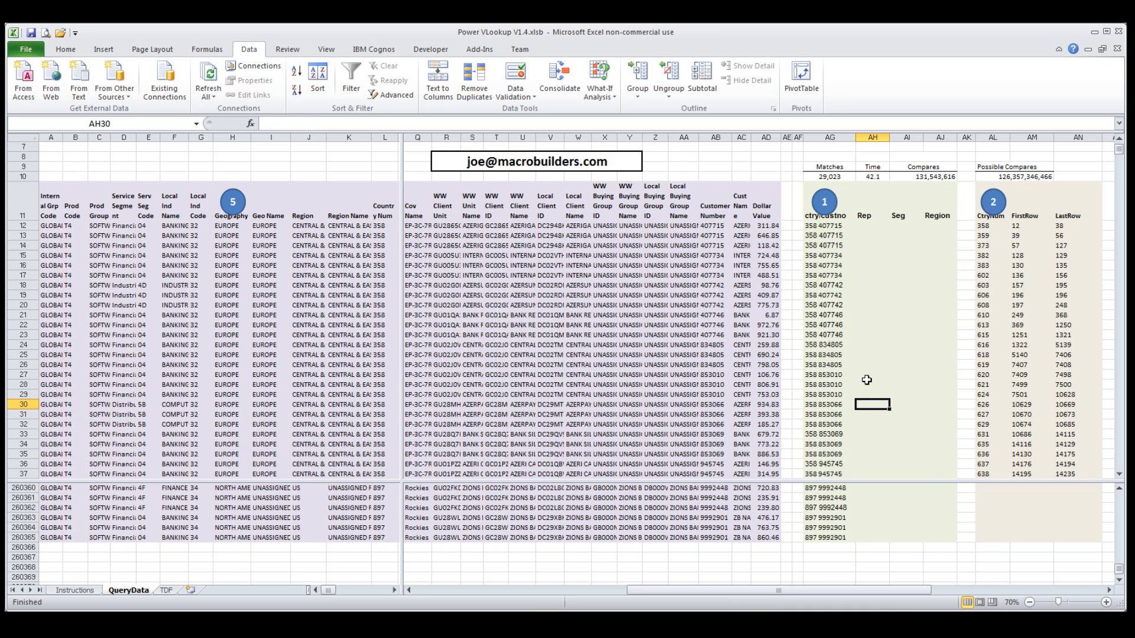
pyautogui.hotkey('ctrl', 'Down')
pyautogui.press('Down')
pyautogui.press('Down')
pyautogui.press('Down')
pyautogui.press('Down')
pyautogui.press('Down')
pyautogui.press('Down')
pyautogui.press('Down')
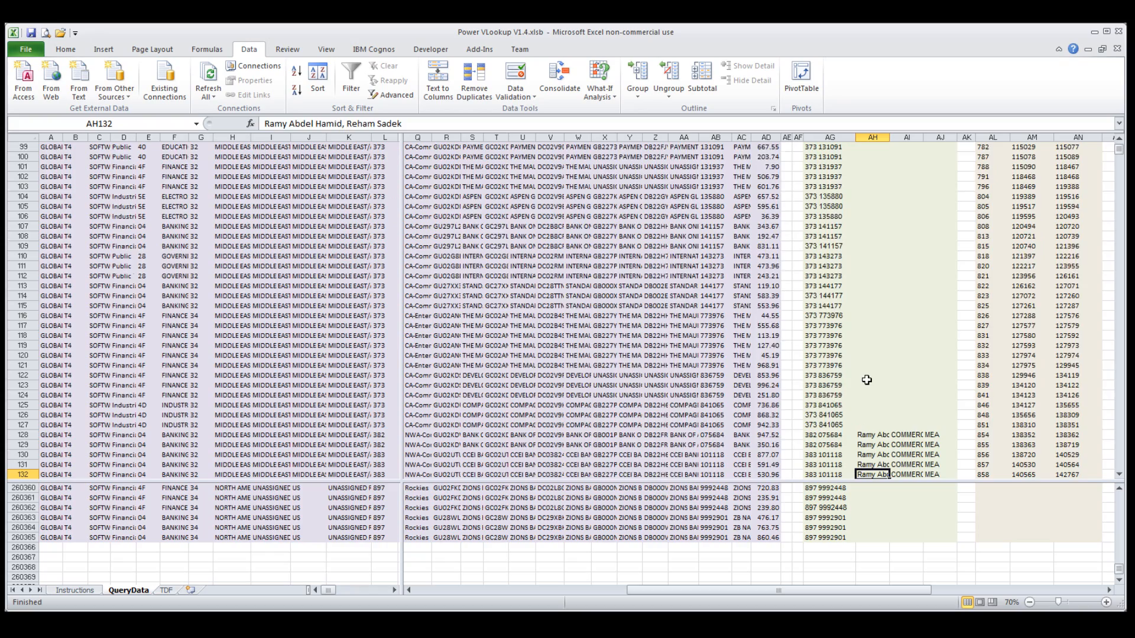
pyautogui.press('Down')
pyautogui.press('Down')
pyautogui.press('Down')
pyautogui.press('Down')
pyautogui.press('Down')
pyautogui.hotkey('ctrl', 'Down')
pyautogui.press('Down')
pyautogui.press('Down')
pyautogui.press('Down')
pyautogui.press('Down')
pyautogui.press('Down')
pyautogui.hotkey('ctrl', 'Down')
pyautogui.press('Down')
pyautogui.press('Down')
pyautogui.press('Down')
pyautogui.press('Down')
pyautogui.press('Down')
pyautogui.press('Down')
pyautogui.press('Down')
pyautogui.press('Down')
pyautogui.press('Down')
pyautogui.press('Down')
pyautogui.press('Down')
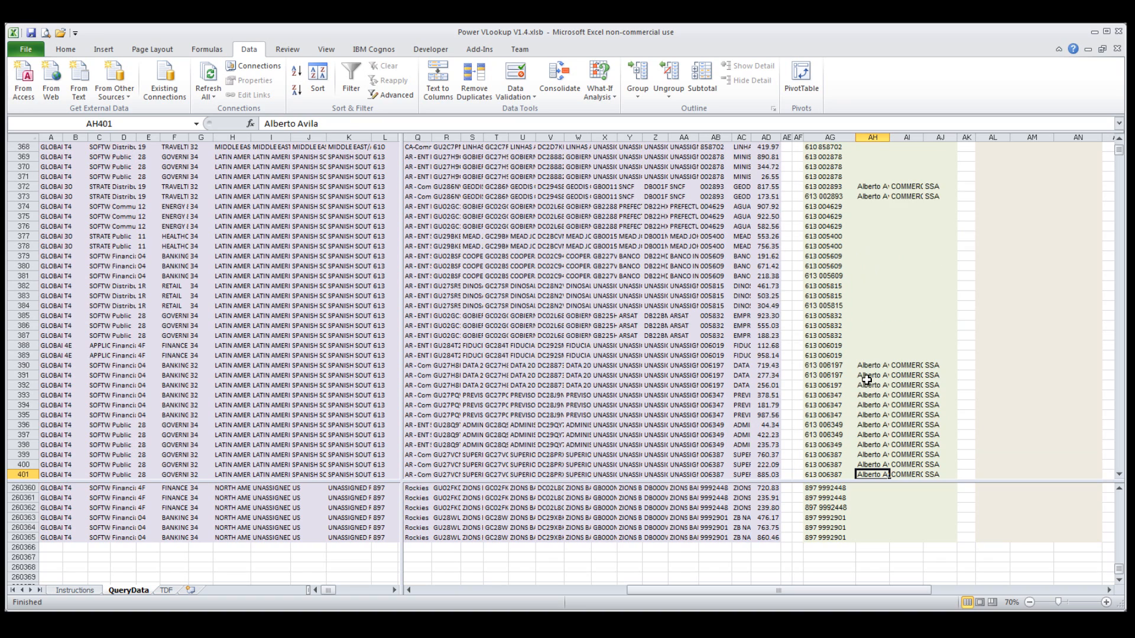
pyautogui.hotkey('ctrl', 'Down')
pyautogui.press('Down')
pyautogui.press('Down')
pyautogui.hotkey('ctrl', 'Down')
pyautogui.hotkey('ctrl', 'Up')
pyautogui.hotkey('ctrl', 'Up')
pyautogui.hotkey('ctrl', 'Up')
pyautogui.hotkey('ctrl', 'Up')
pyautogui.press('Right')
pyautogui.press('Right')
pyautogui.press('Right')
pyautogui.hotkey('ctrl', 'Up')
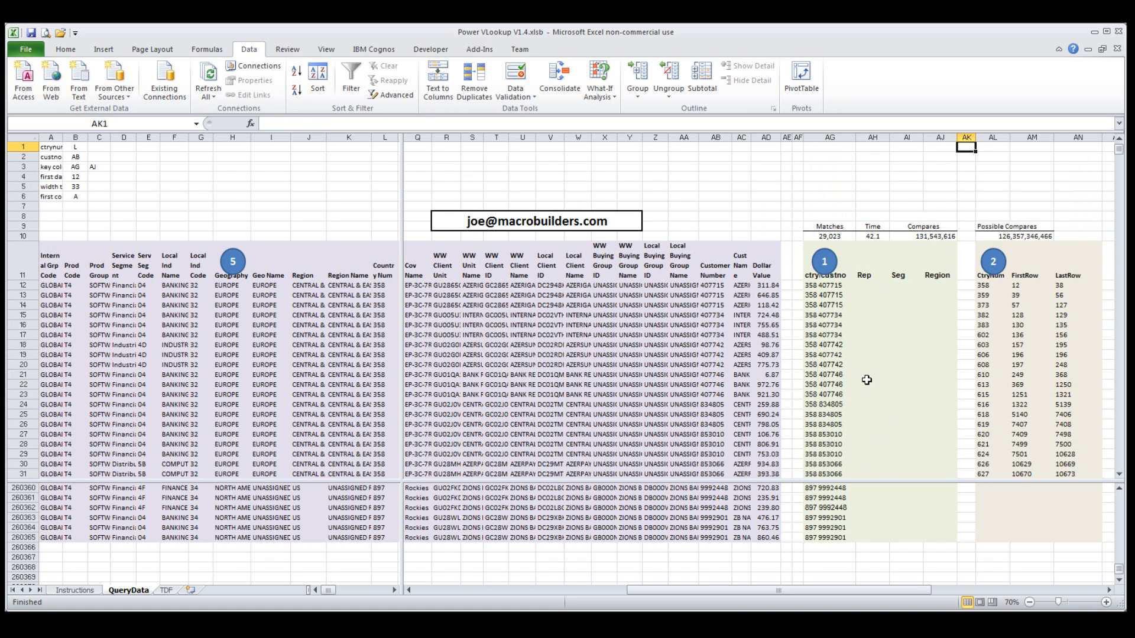